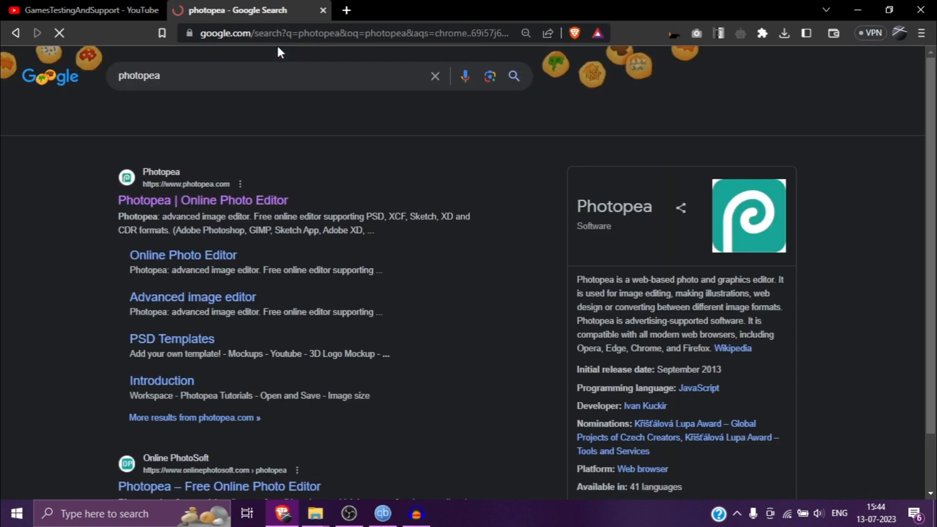
# Open the Photopea online editor and create a 1280 × 720 px project from the Youtube Thumbnail preset
pyautogui.click(228, 204)
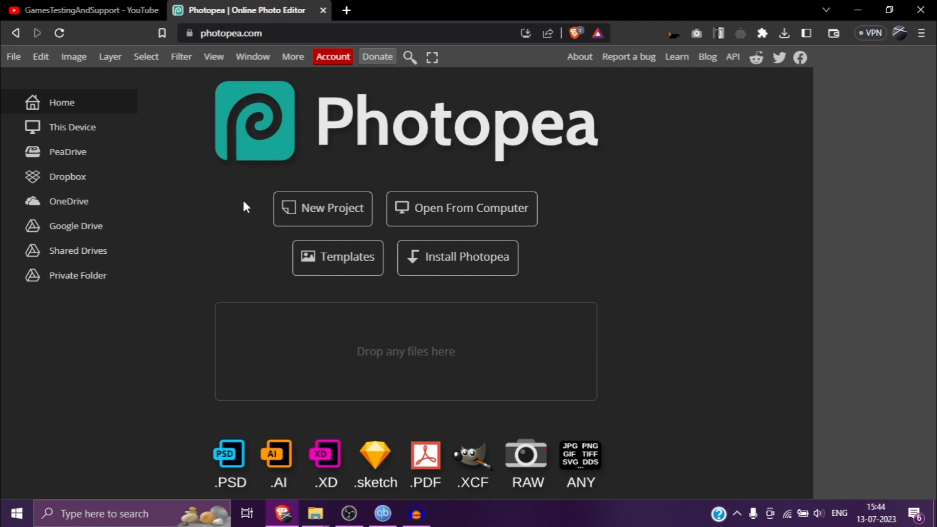
pyautogui.click(347, 218)
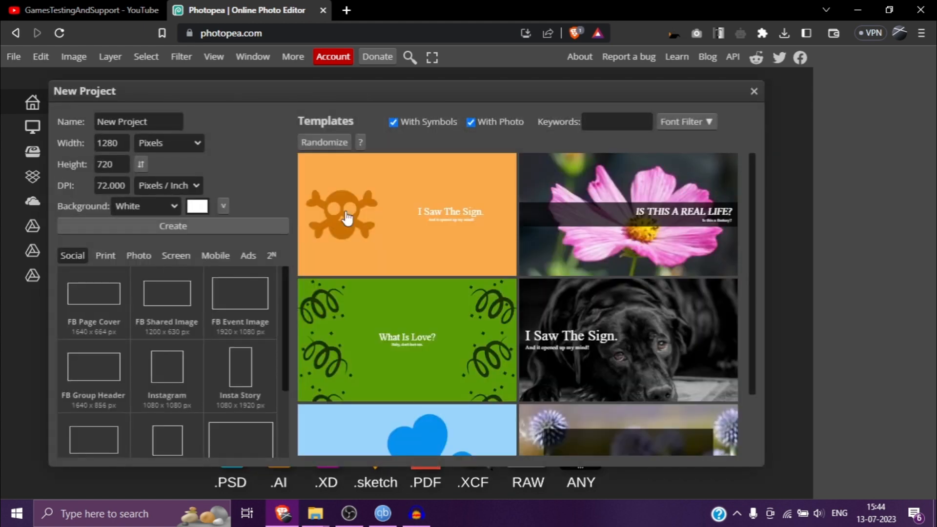
pyautogui.scroll(-2, 200, 320)
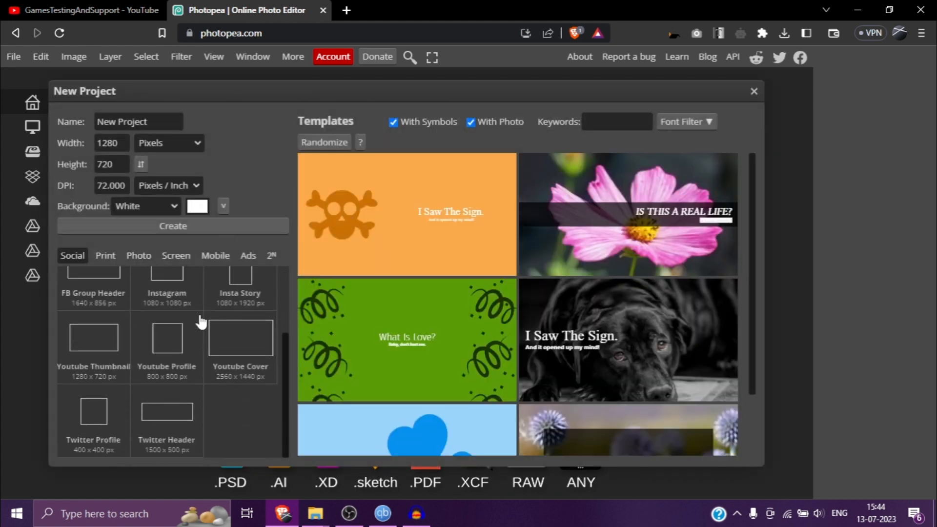
pyautogui.click(120, 341)
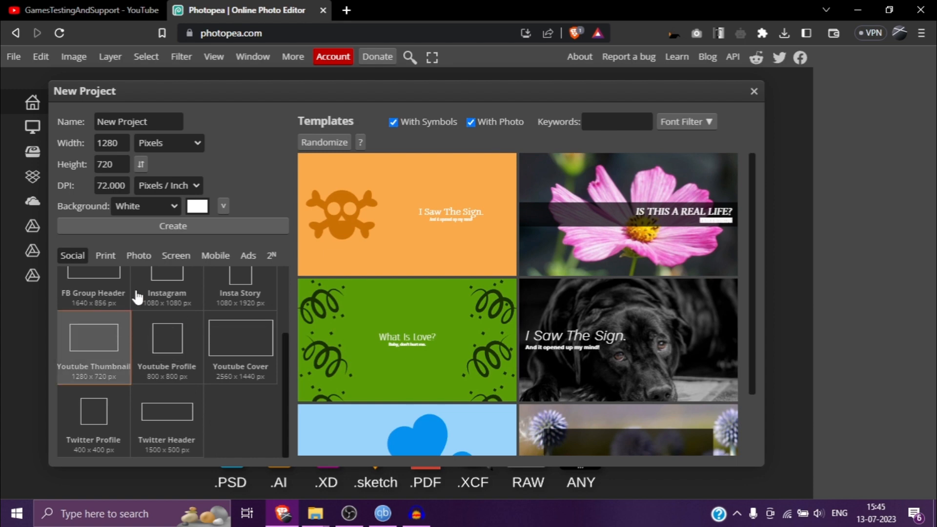
pyautogui.click(177, 220)
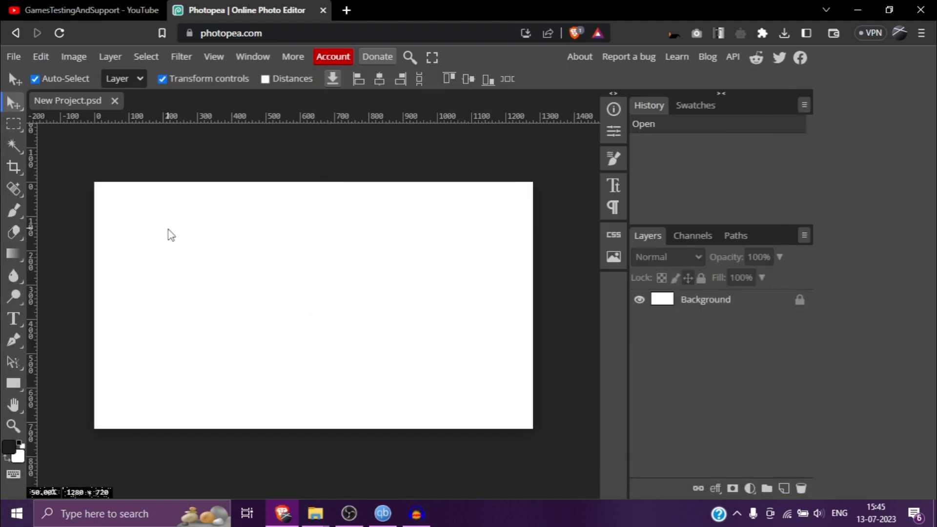
# Search the web for "anime" in a new browser tab
pyautogui.click(347, 11)
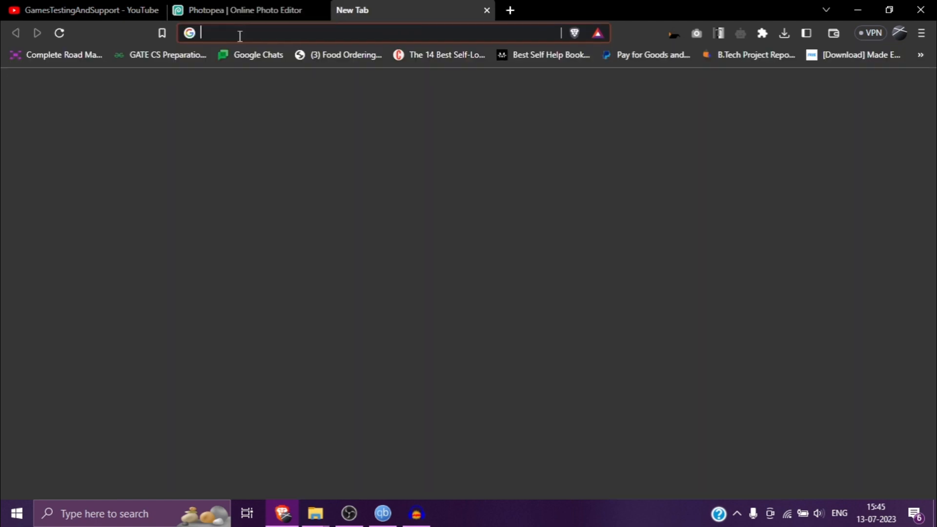
pyautogui.write('anime')
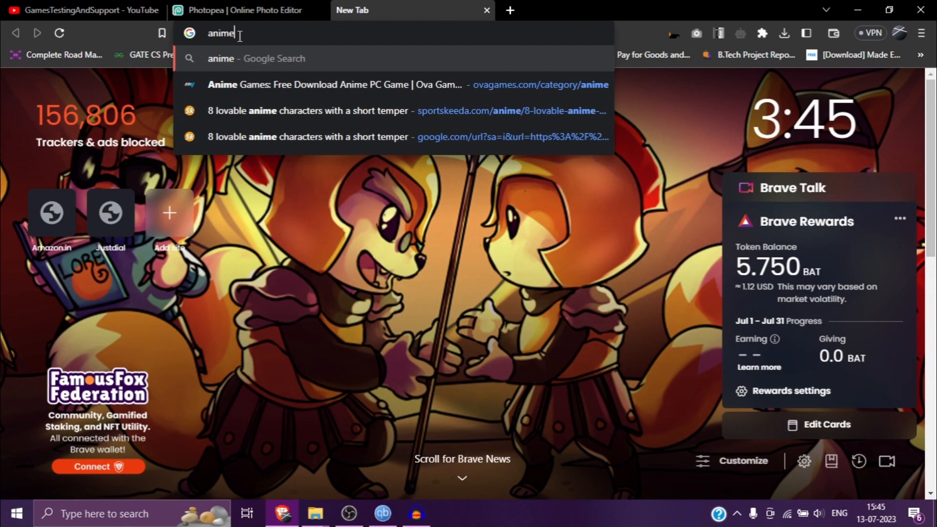
pyautogui.press('Return')
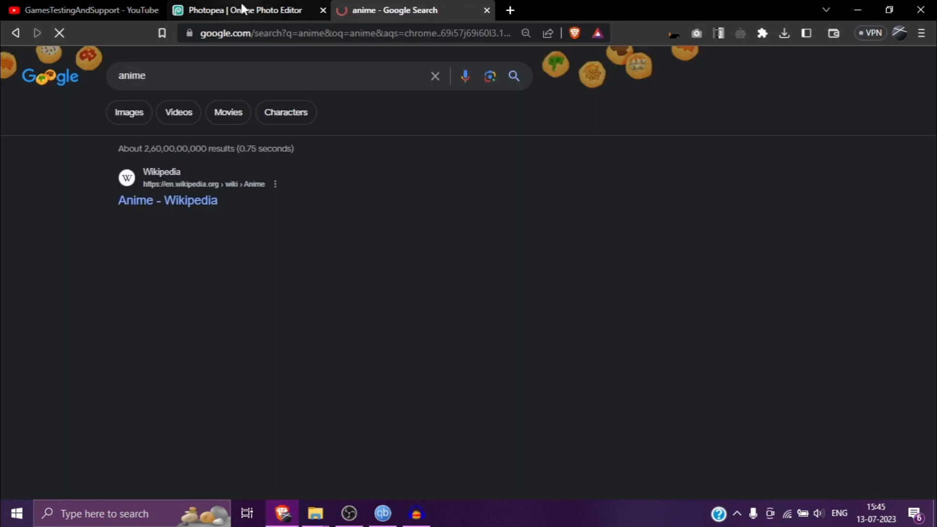
pyautogui.click(244, 10)
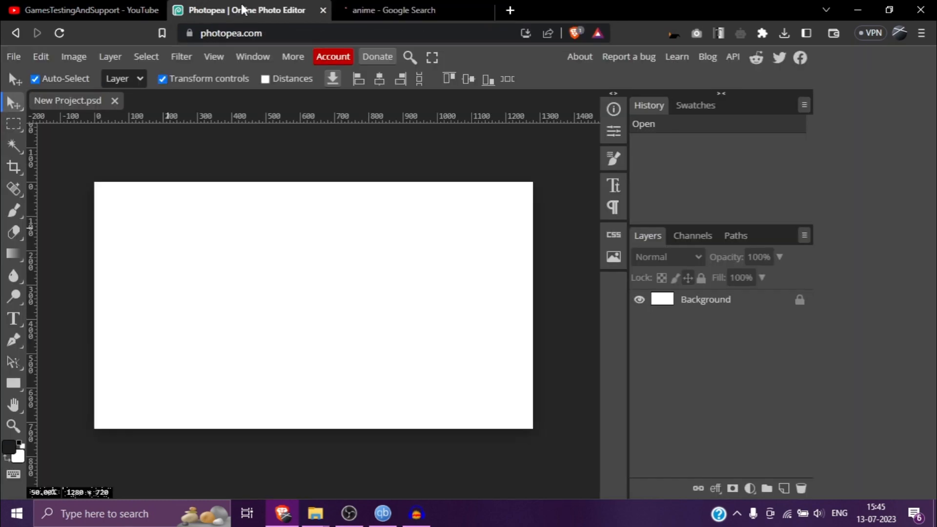
pyautogui.click(11, 57)
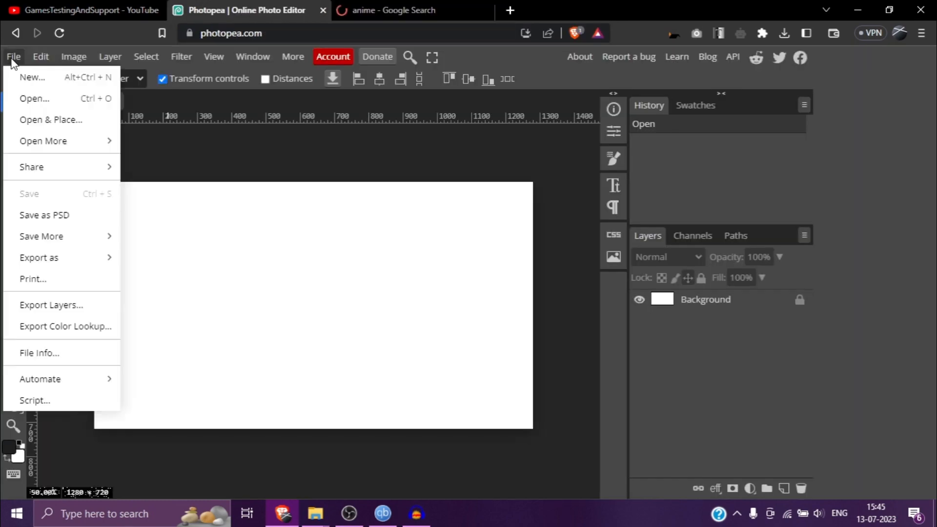
pyautogui.click(42, 119)
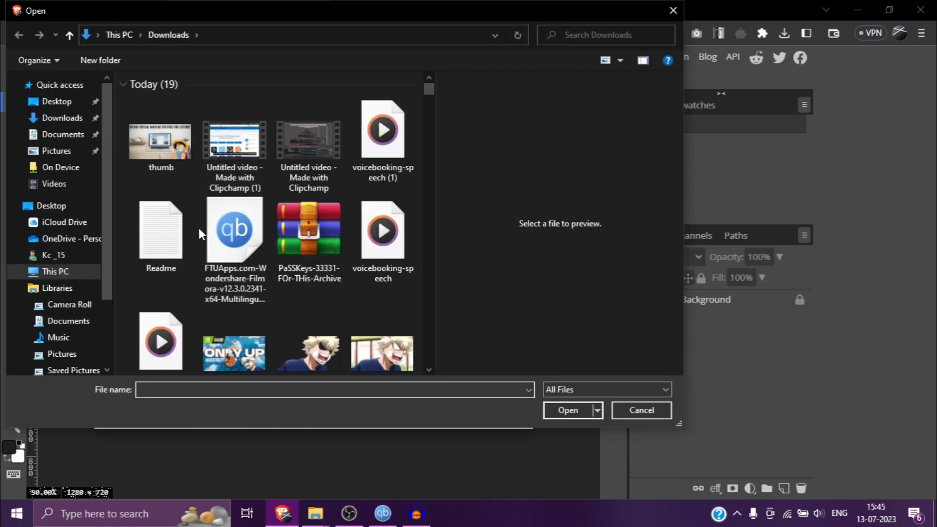
pyautogui.click(311, 344)
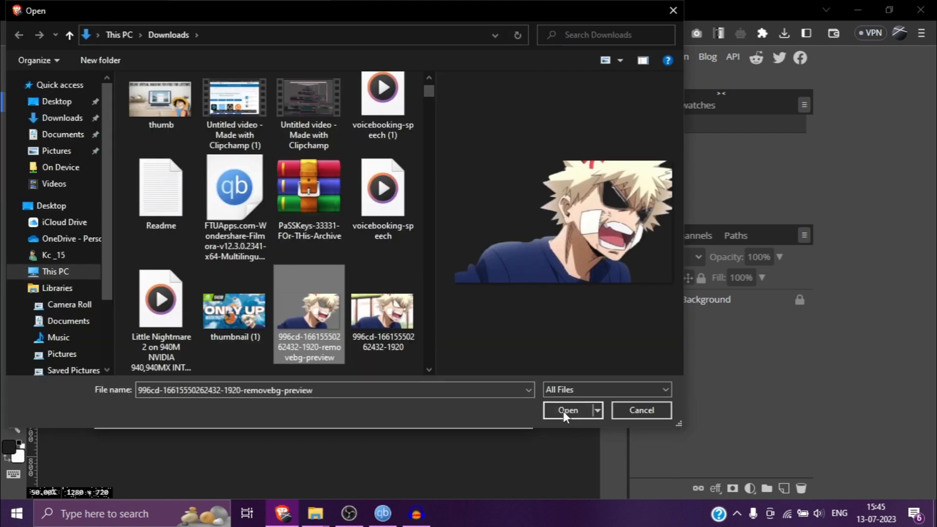
pyautogui.click(561, 409)
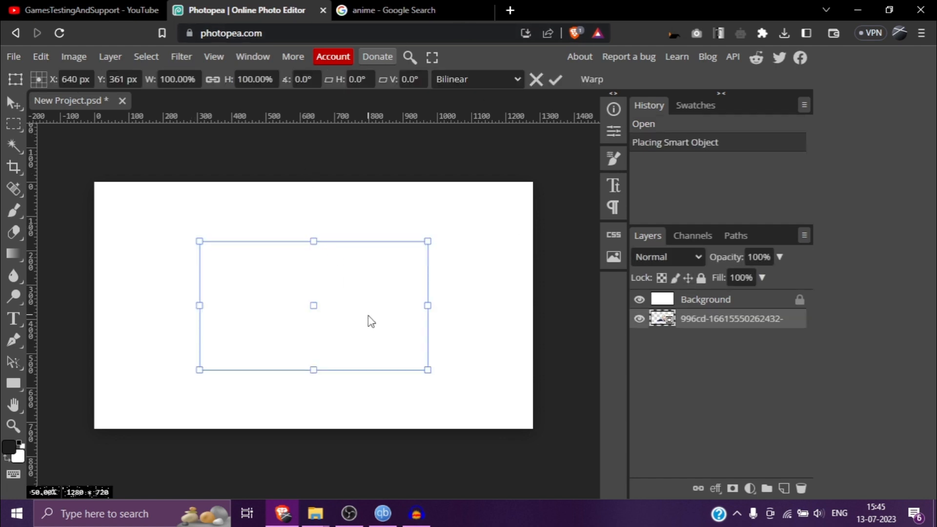
# Move the placed character layer above Background and enlarge it to about 133% width and 129% height
pyautogui.moveTo(680, 323); pyautogui.dragTo(683, 299)
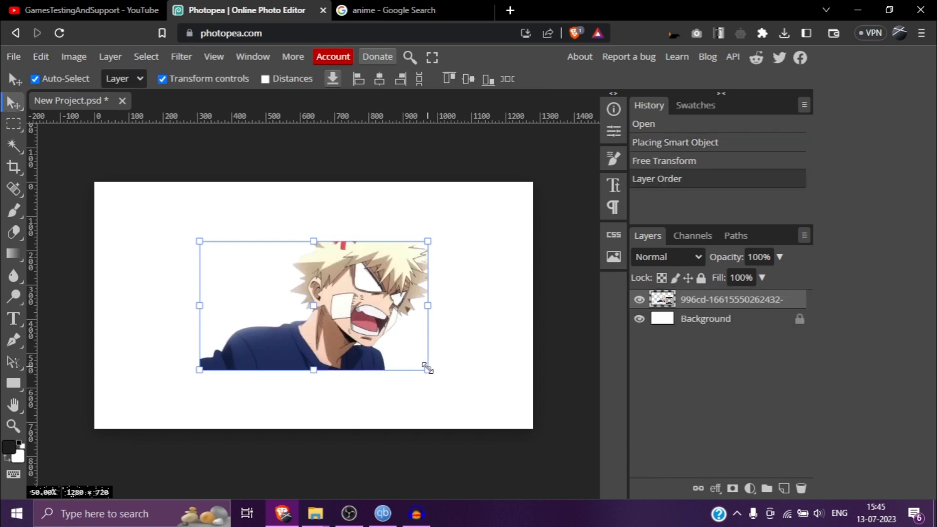
pyautogui.moveTo(427, 369); pyautogui.dragTo(505, 407)
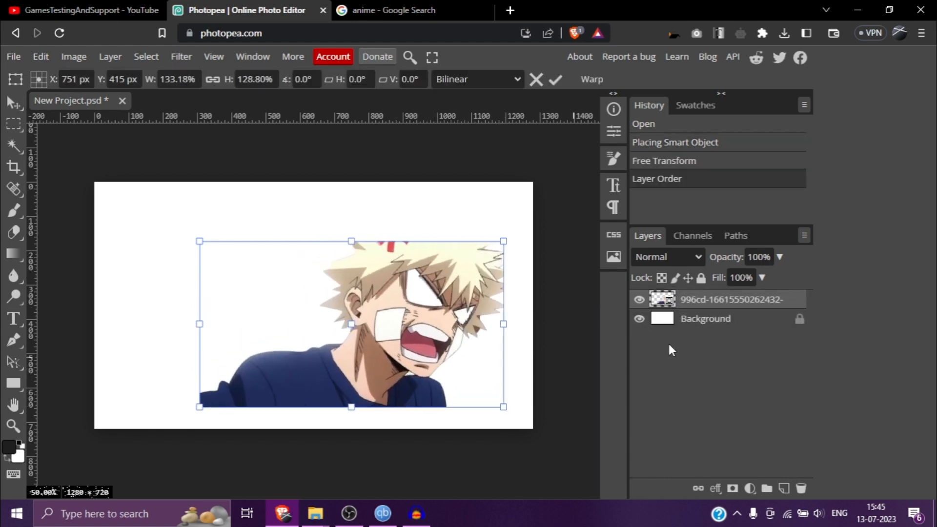
pyautogui.click(726, 325)
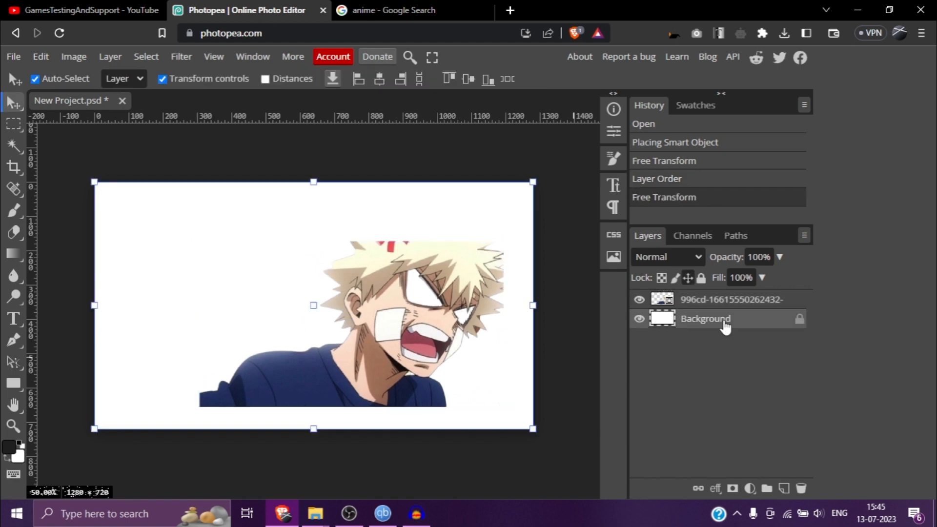
# Switch to the anime search, show its image results and copy the IGN "Top 25 Greatest Anime Characters" picture
pyautogui.click(399, 9)
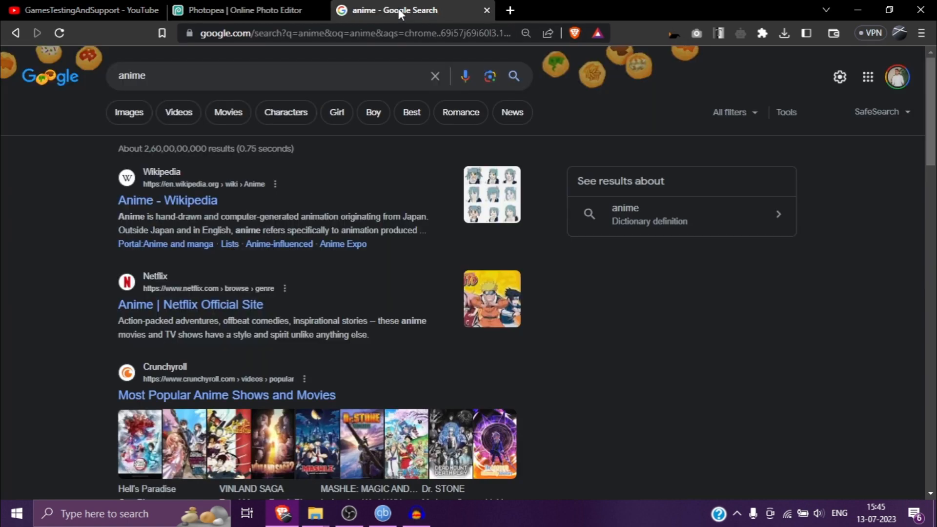
pyautogui.click(151, 117)
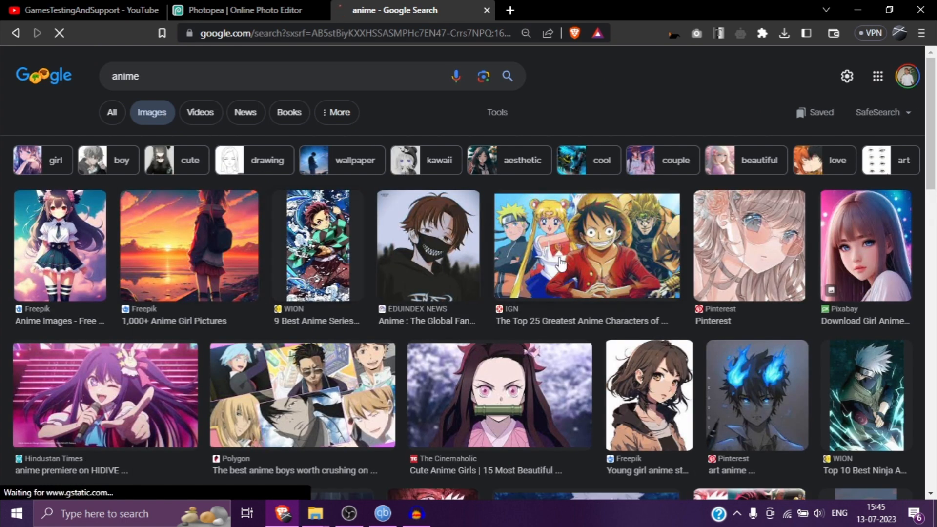
pyautogui.click(560, 263)
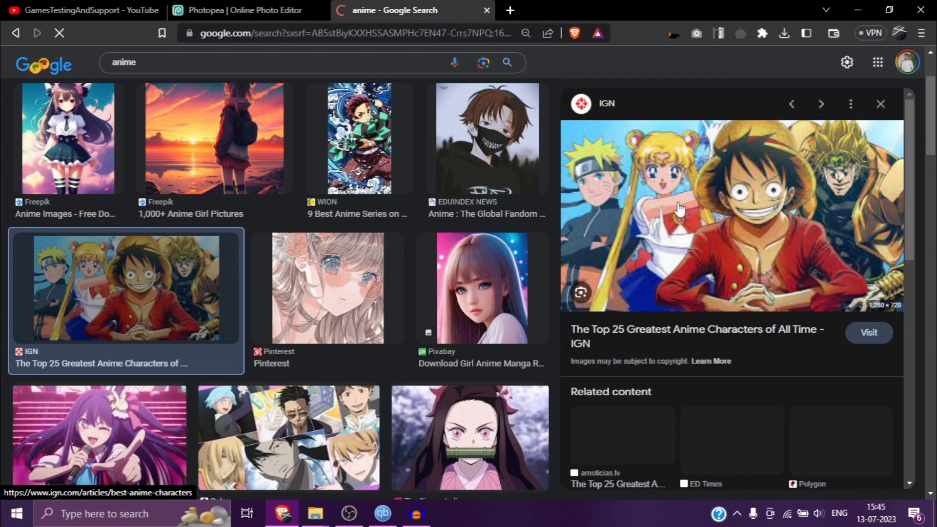
pyautogui.rightClick(671, 203)
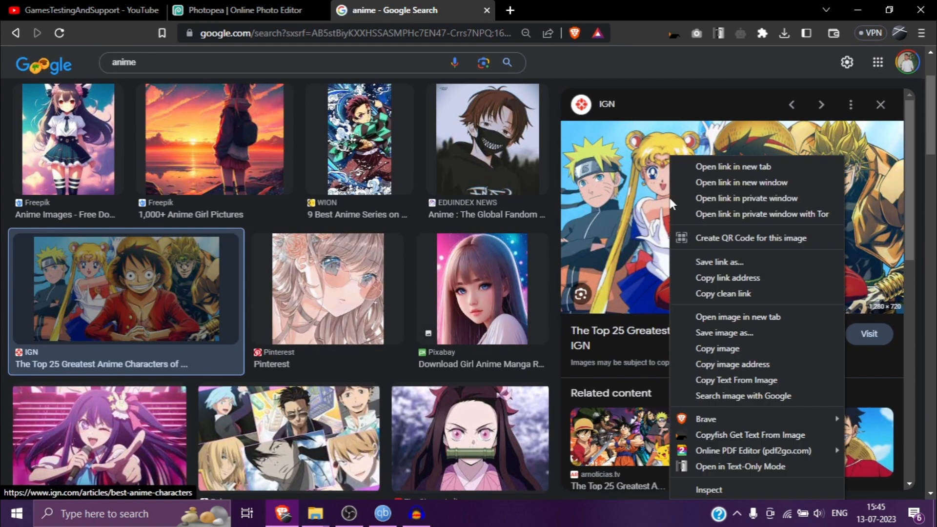
pyautogui.click(727, 349)
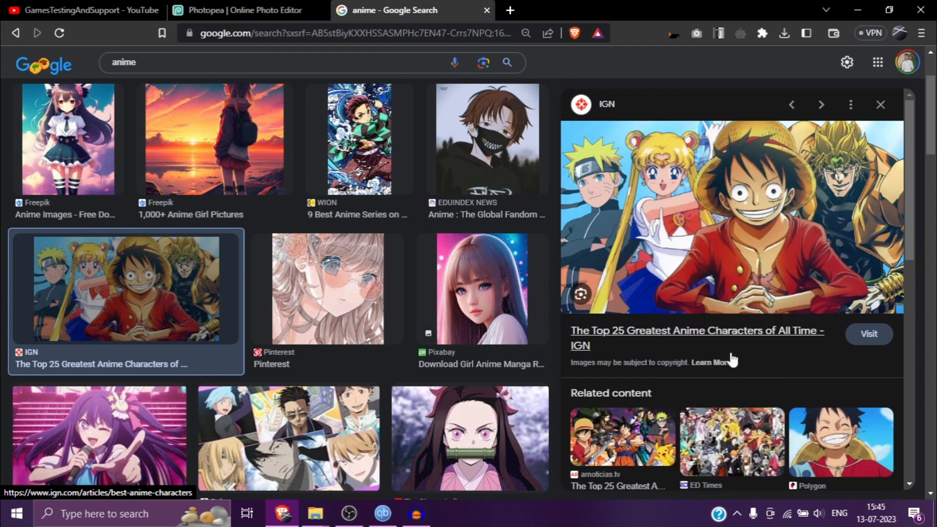
# Paste the copied picture into the Photopea project between the character and Background layers, allowing clipboard access
pyautogui.click(202, 10)
pyautogui.hotkey('ctrl', 'v')
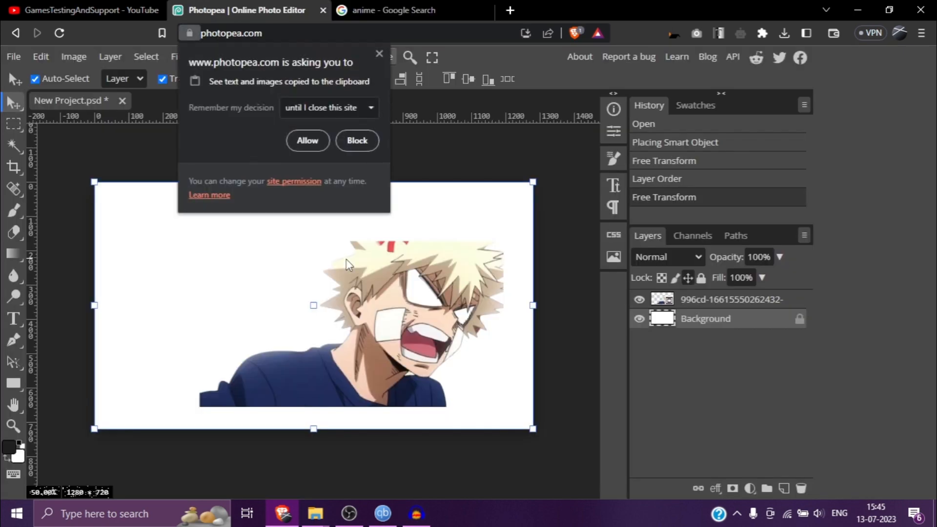
pyautogui.click(311, 148)
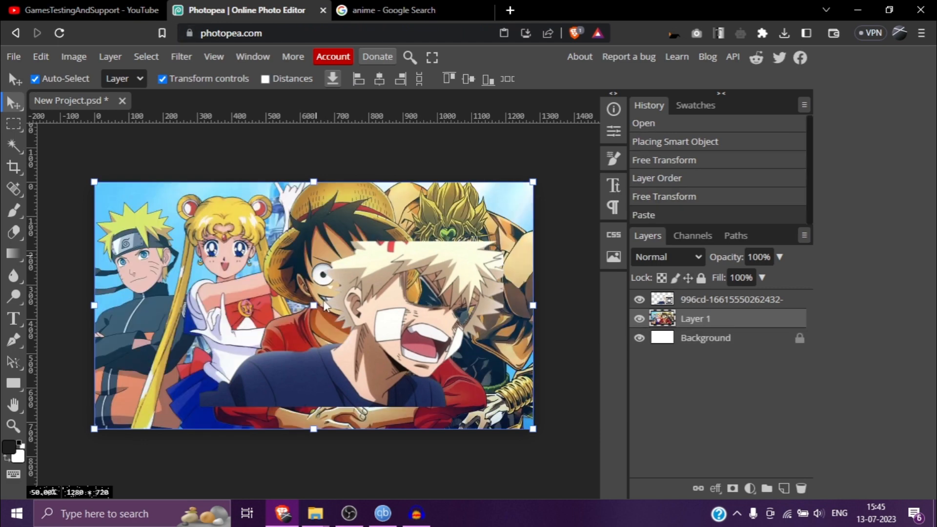
pyautogui.moveTo(686, 325); pyautogui.dragTo(690, 305)
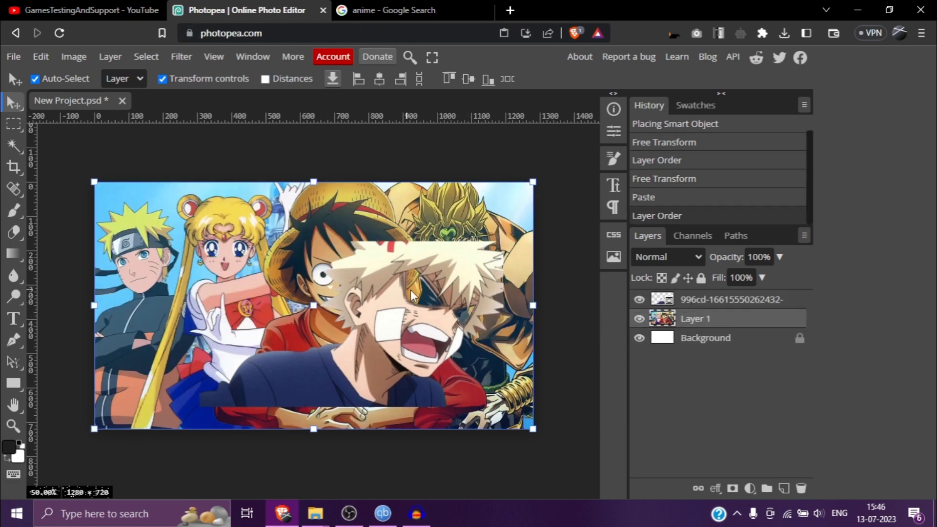
# Apply Remove BG to the pasted group picture and hide the character layer above it
pyautogui.click(148, 57)
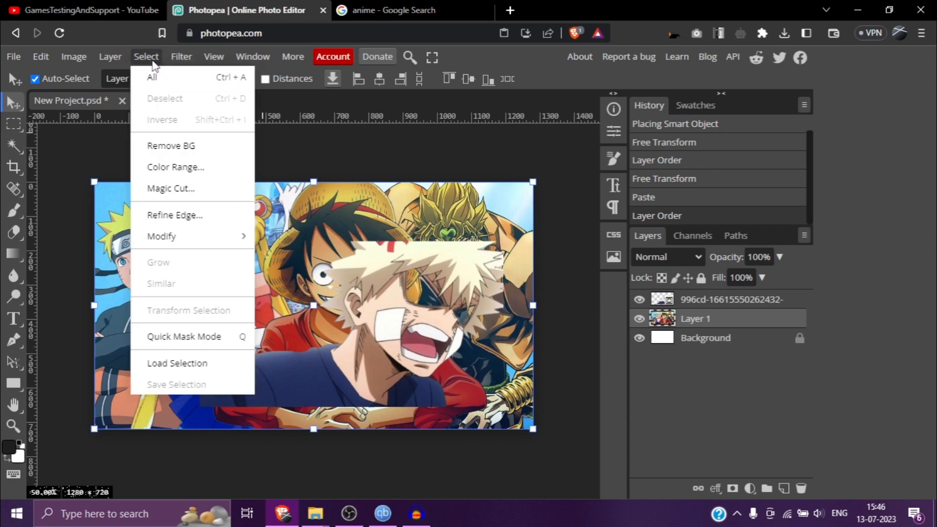
pyautogui.click(214, 157)
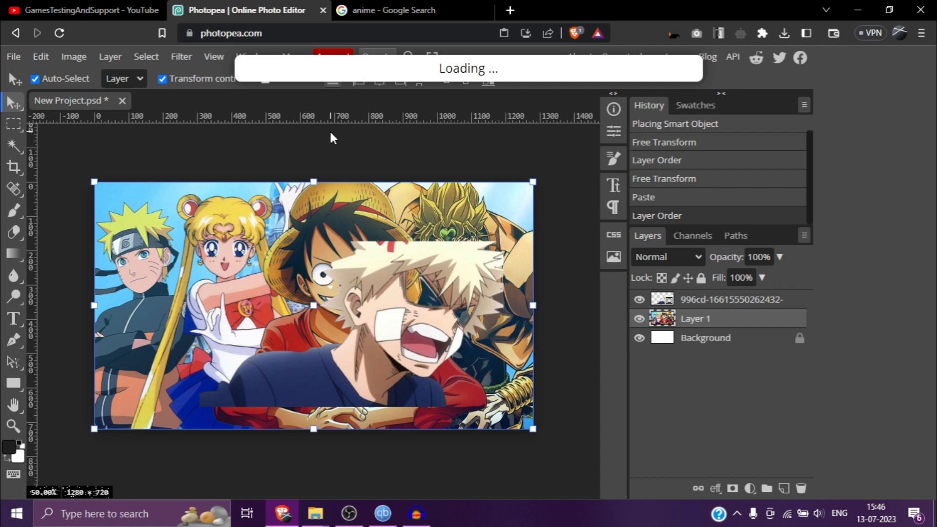
pyautogui.click(639, 299)
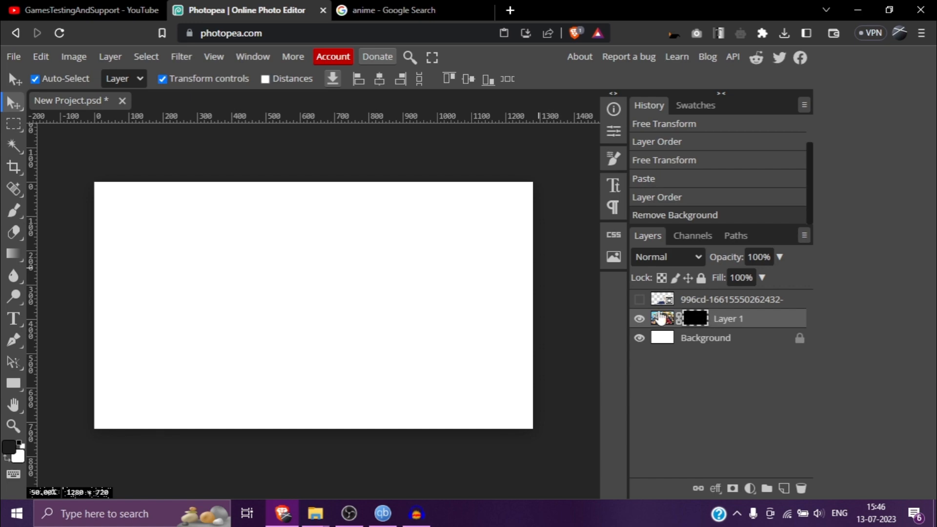
pyautogui.click(675, 324)
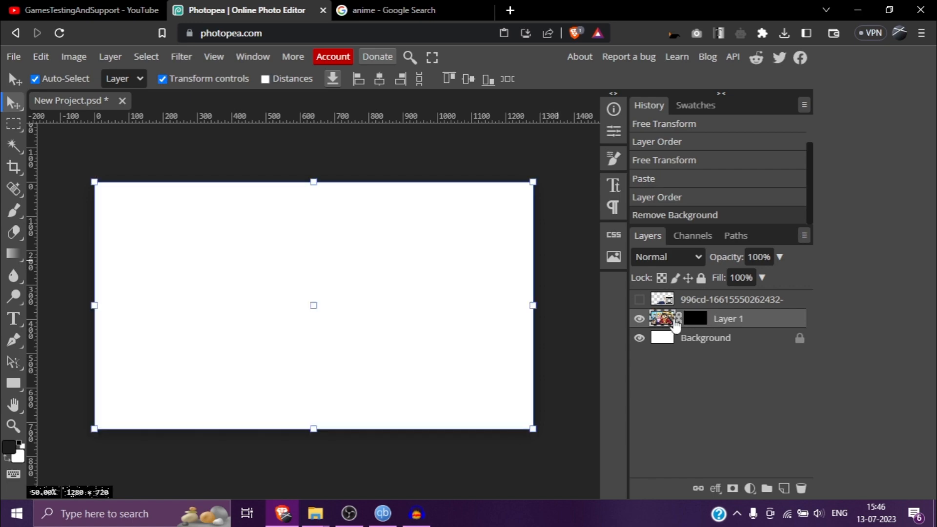
# Return to the anime image results and copy the Hindustan Times picture of the pink-haired character in a hoodie
pyautogui.click(422, 10)
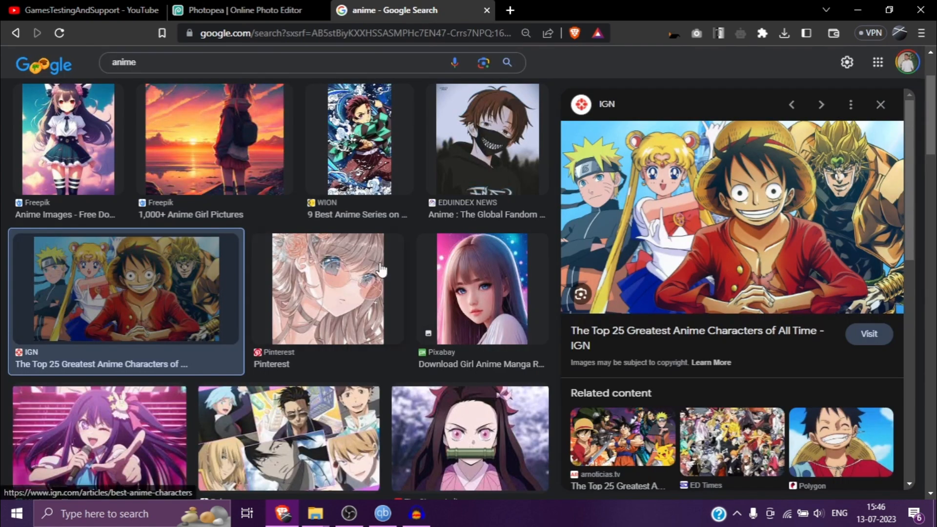
pyautogui.scroll(-5, 420, 335)
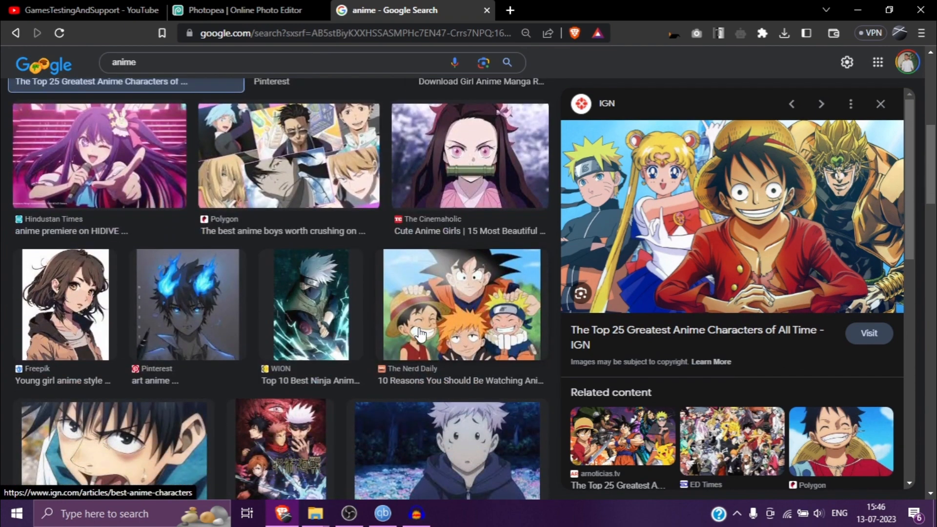
pyautogui.scroll(-5, 421, 336)
pyautogui.click(458, 213)
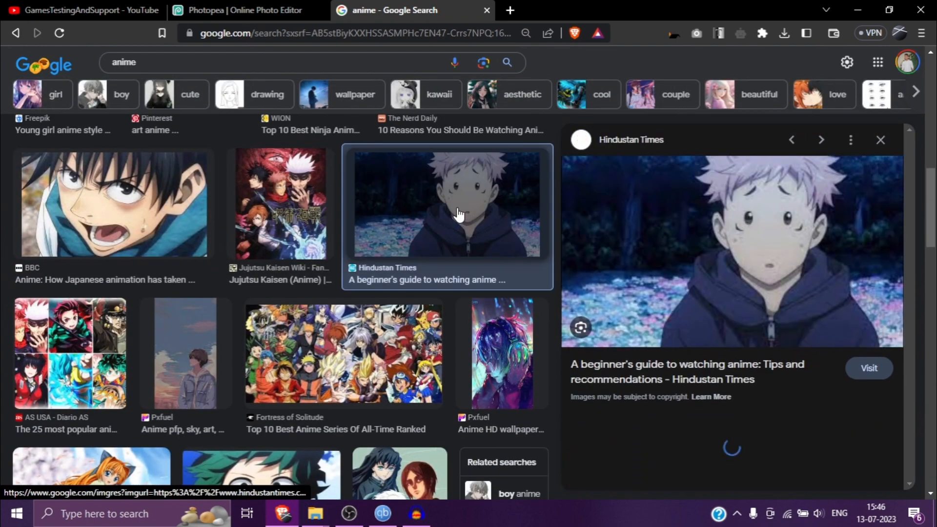
pyautogui.rightClick(693, 238)
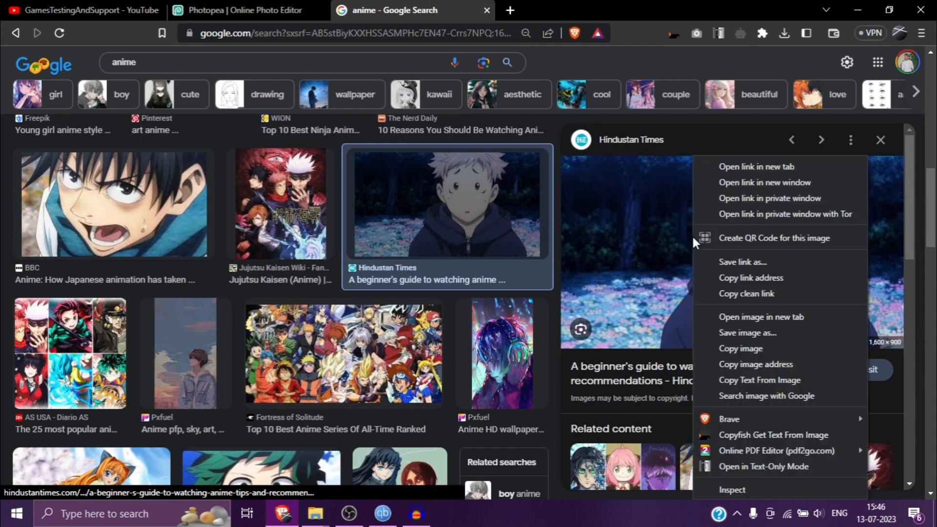
pyautogui.click(740, 348)
# Switch to Photopea, paste the copied hoodie picture, scale it to about 62% wide by 57% high and move it inside the canvas
pyautogui.click(214, 10)
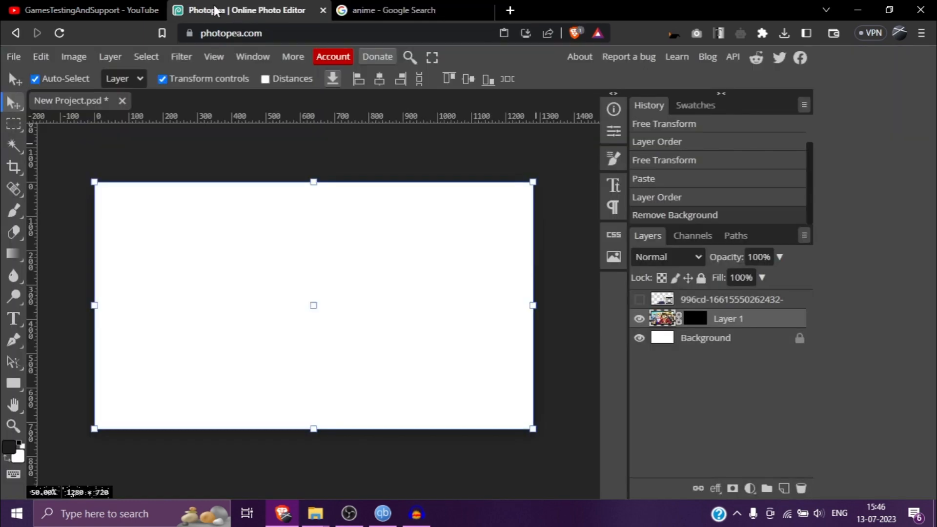
pyautogui.hotkey('ctrl', 'v')
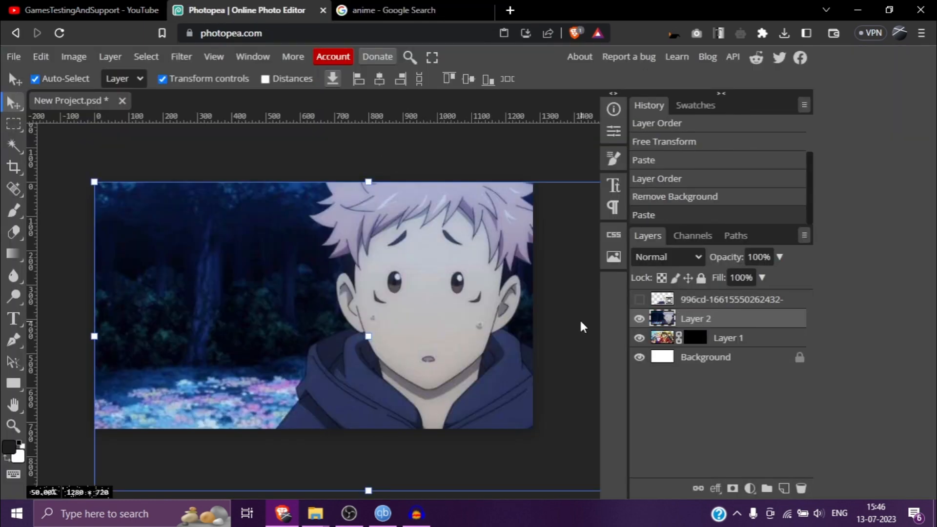
pyautogui.click(95, 181)
pyautogui.moveTo(94, 182); pyautogui.dragTo(303, 314)
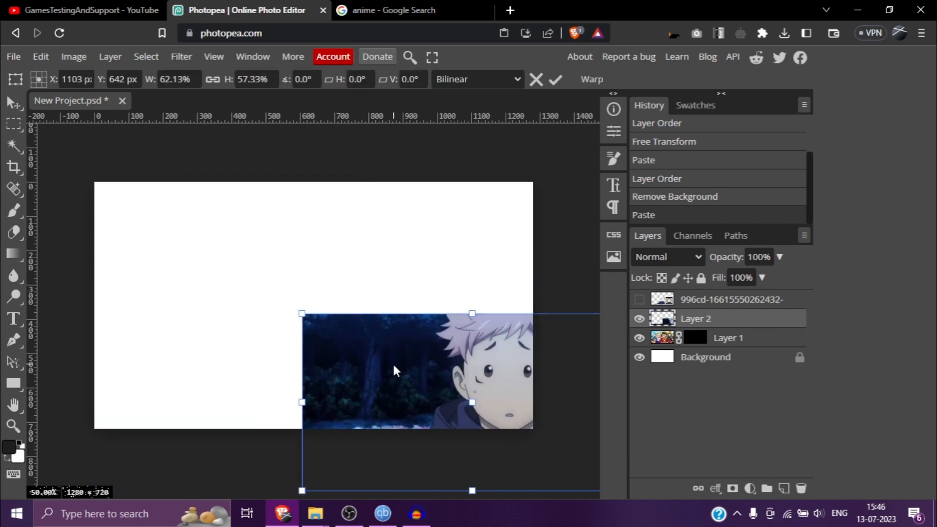
pyautogui.moveTo(393, 368); pyautogui.dragTo(225, 252)
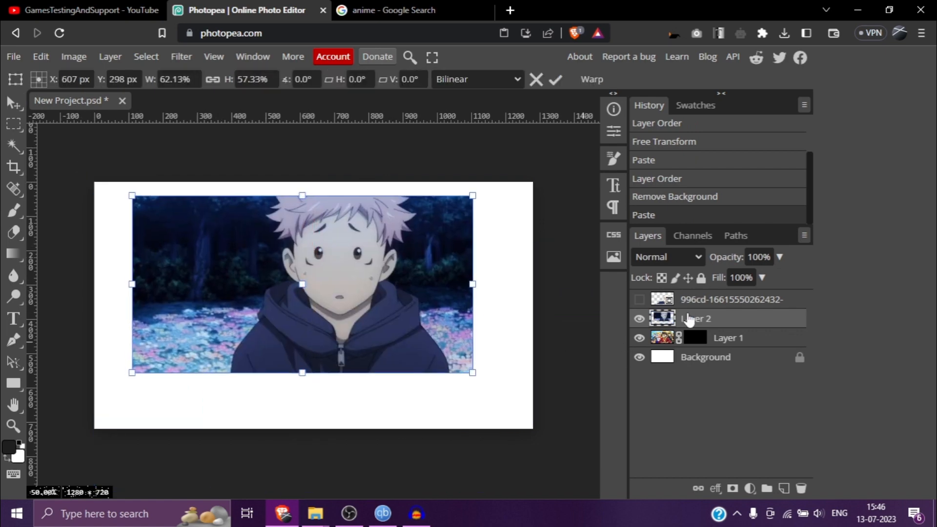
pyautogui.press('Return')
# Try to apply Remove BG to the pasted hoodie picture, accepting the offer to watch a short ad
pyautogui.click(146, 56)
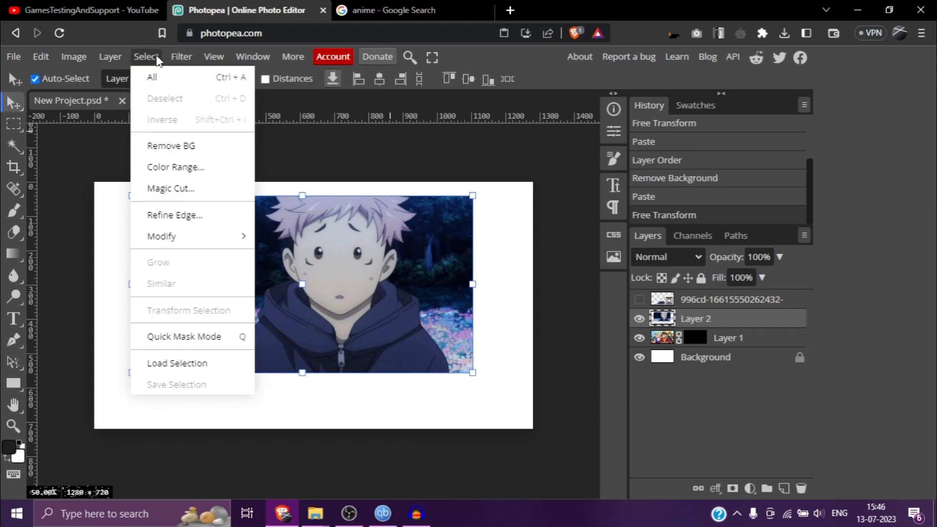
pyautogui.click(176, 149)
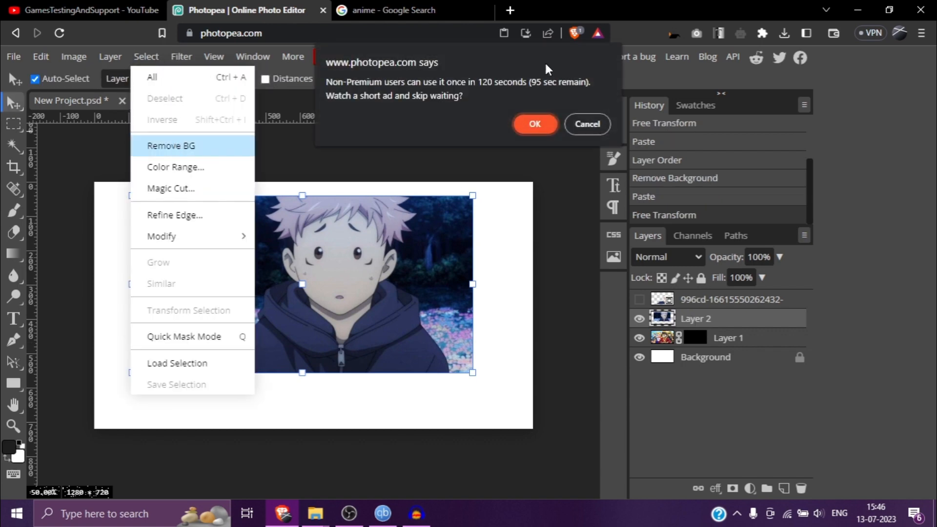
pyautogui.click(526, 121)
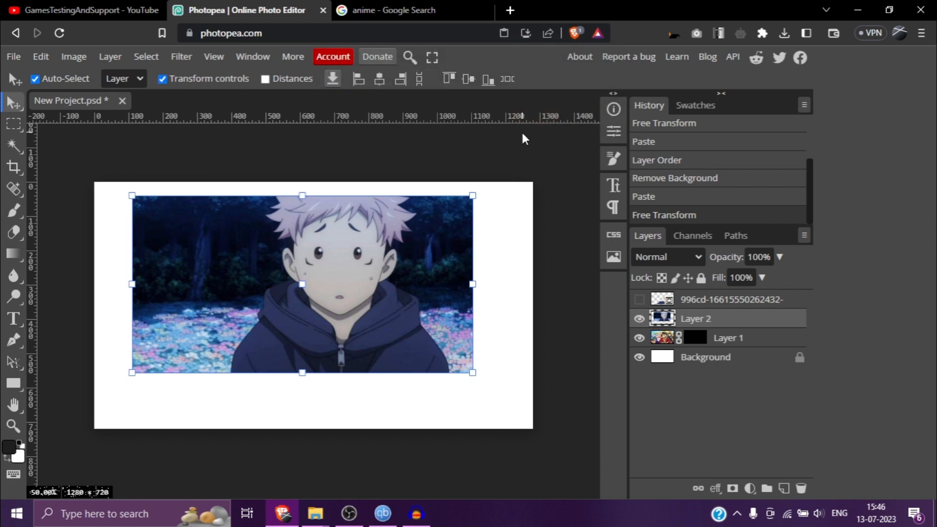
# Add a raster mask to the hoodie picture's layer and look through the available adjustment layers
pyautogui.click(733, 488)
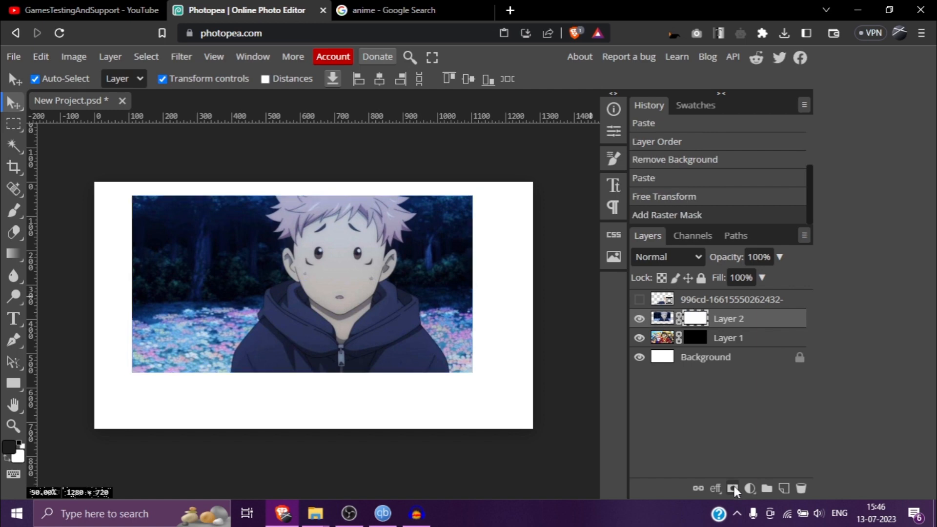
pyautogui.click(750, 487)
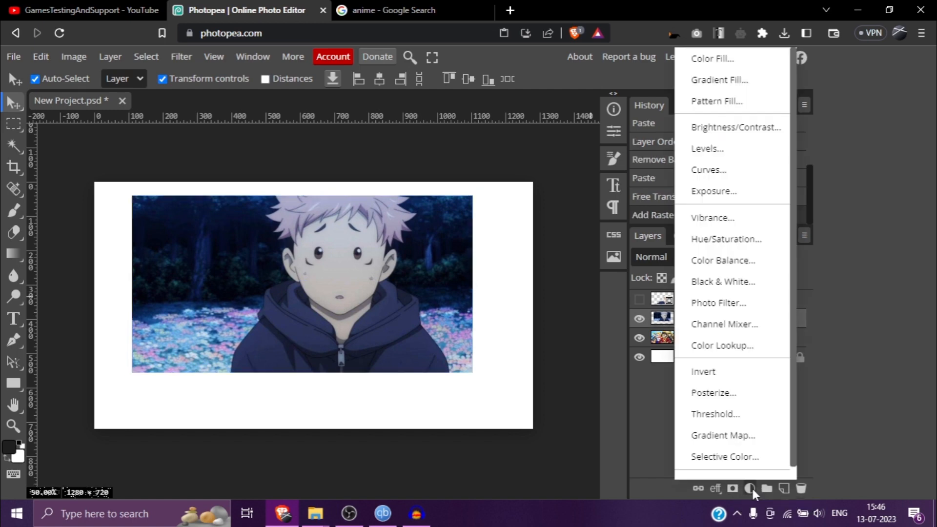
pyautogui.scroll(-1, 751, 234)
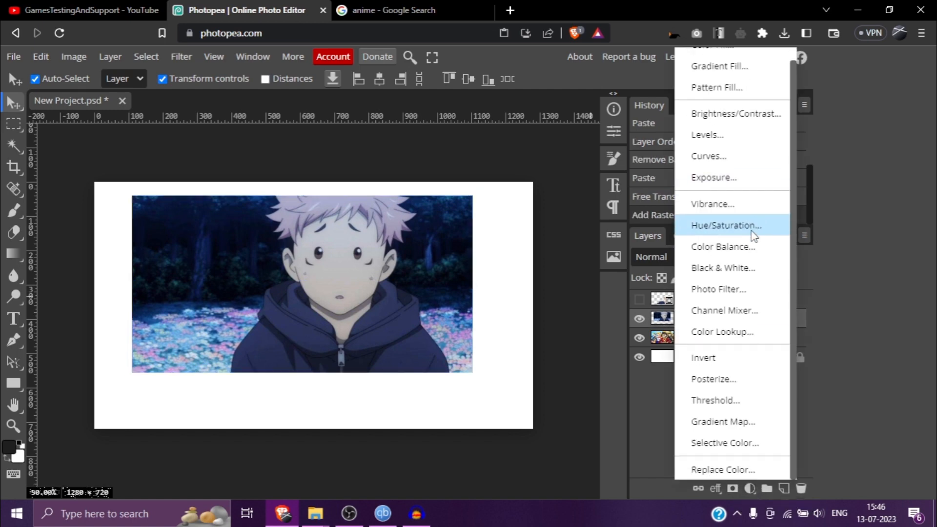
pyautogui.scroll(1, 753, 237)
pyautogui.scroll(-1, 754, 234)
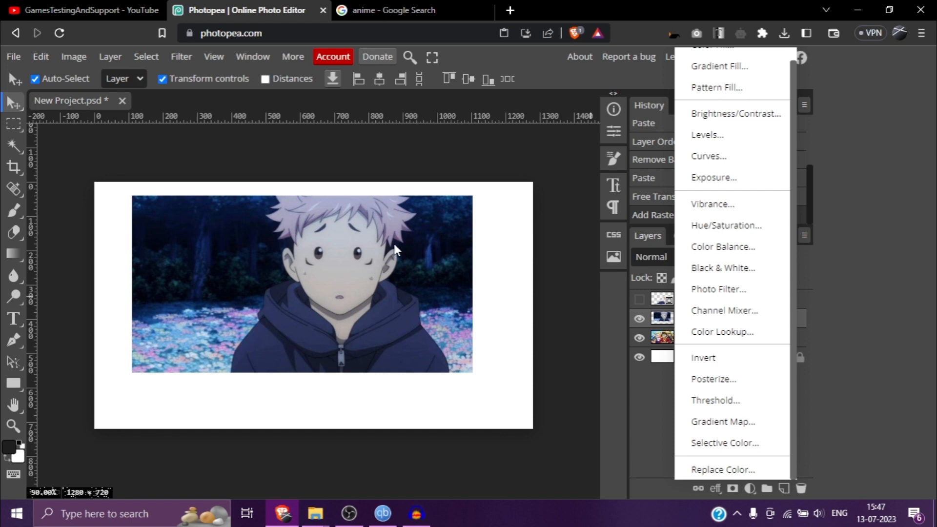
pyautogui.click(660, 344)
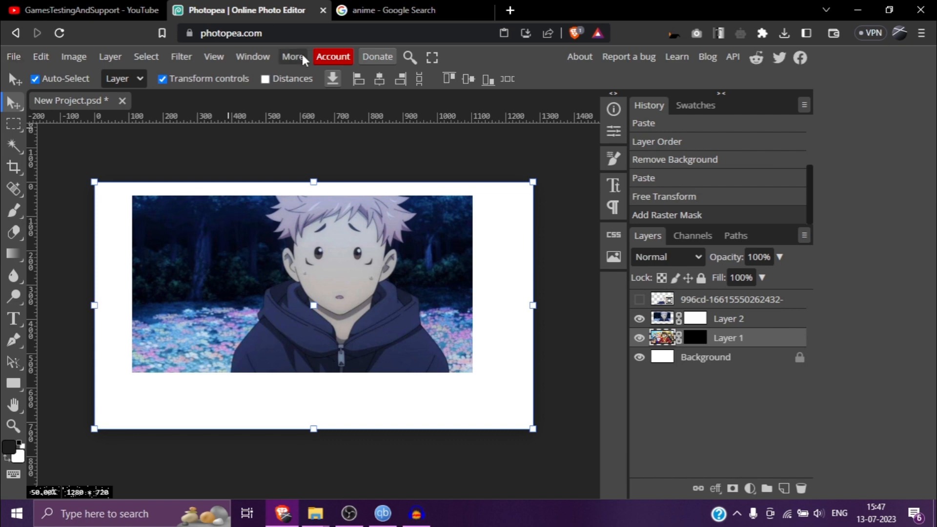
pyautogui.click(157, 58)
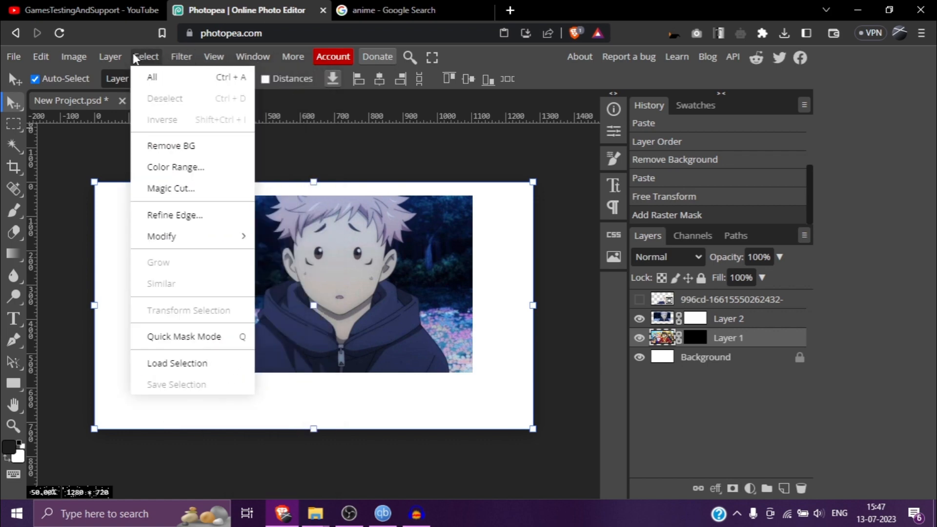
# Disable and delete the raster mask on the hoodie picture's layer
pyautogui.click(662, 319)
pyautogui.click(702, 327)
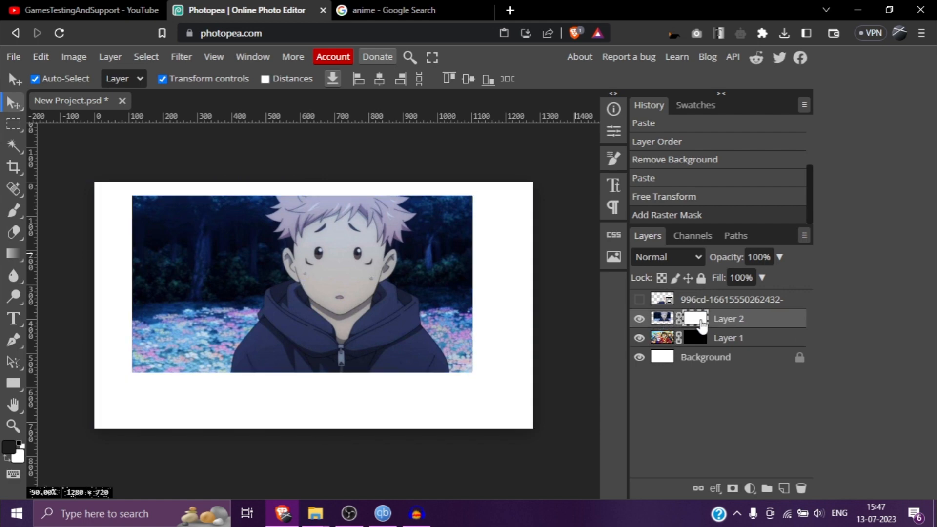
pyautogui.rightClick(703, 327)
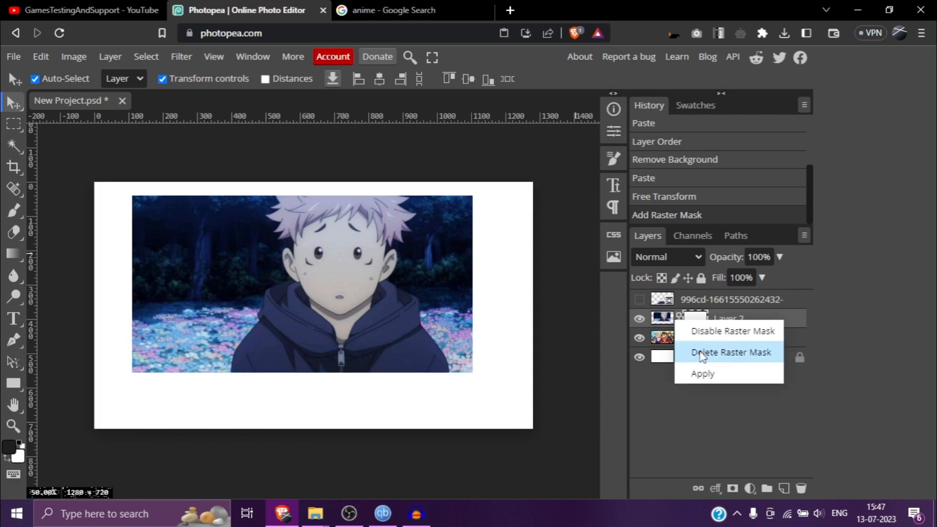
pyautogui.click(715, 332)
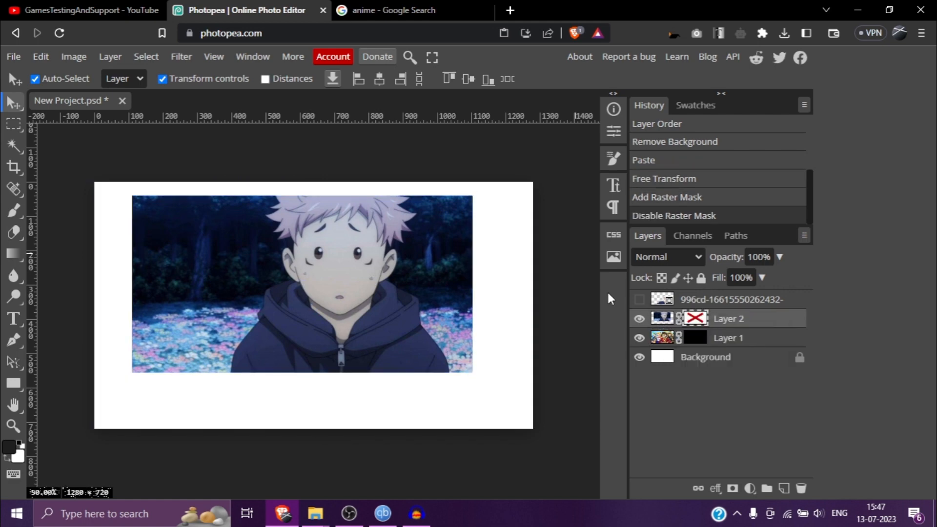
pyautogui.rightClick(703, 317)
pyautogui.click(714, 345)
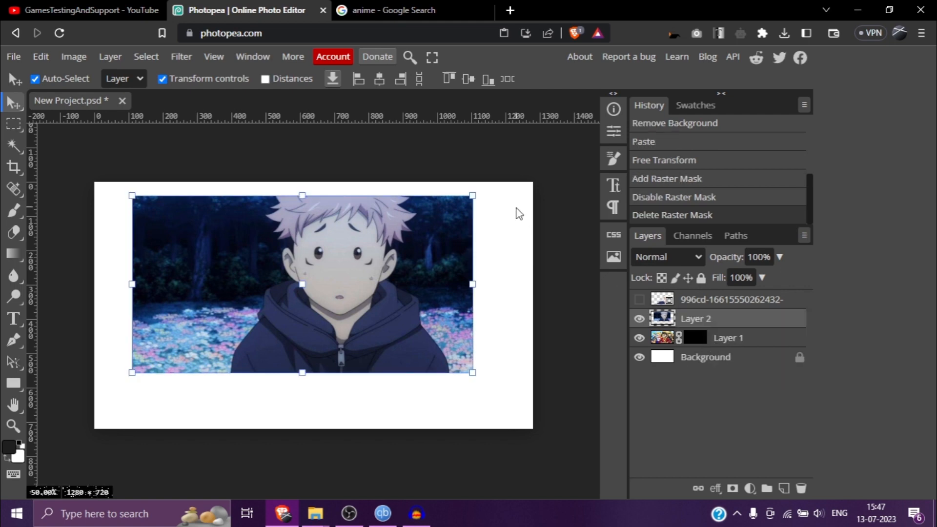
# Try Remove BG again on the unmasked hoodie picture and accept the ad offer to skip the wait
pyautogui.click(146, 56)
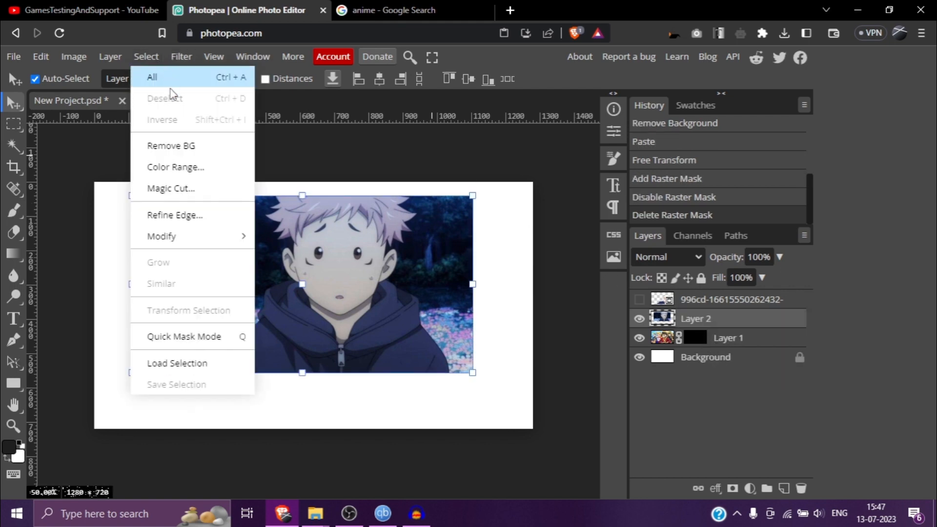
pyautogui.click(173, 146)
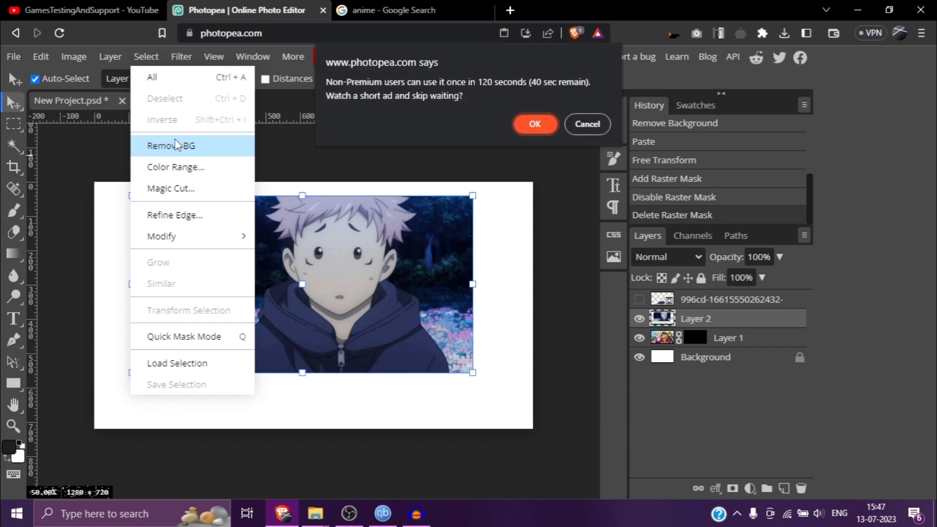
pyautogui.click(527, 119)
pyautogui.click(42, 57)
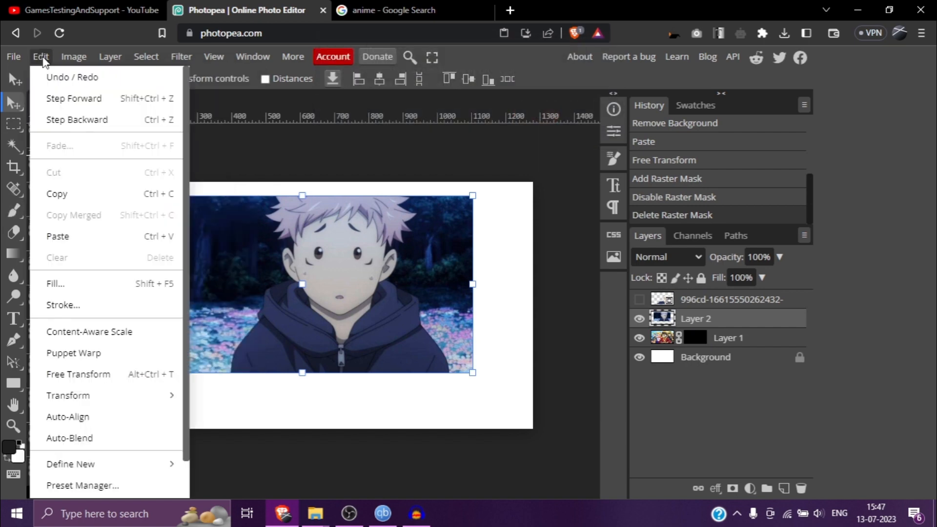
pyautogui.moveTo(211, 64)
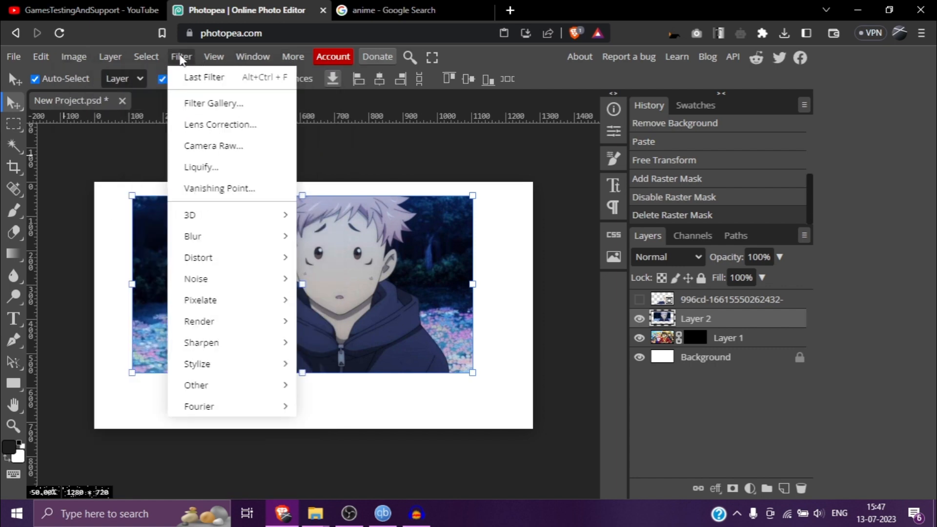
pyautogui.moveTo(73, 58)
pyautogui.moveTo(41, 57)
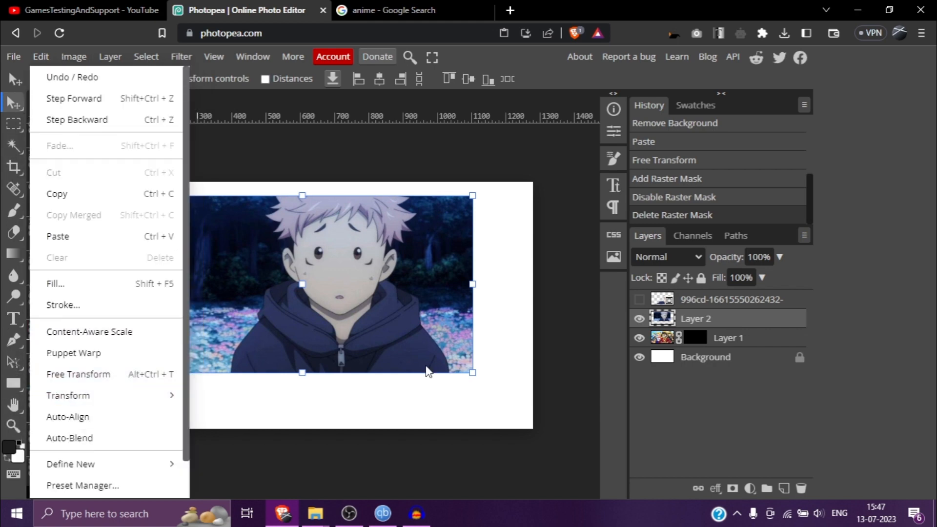
pyautogui.click(682, 408)
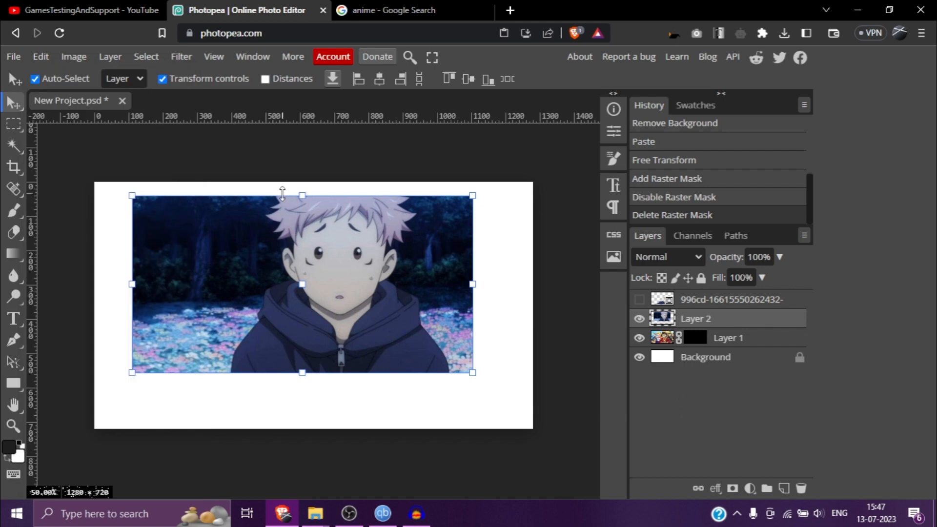
pyautogui.click(12, 57)
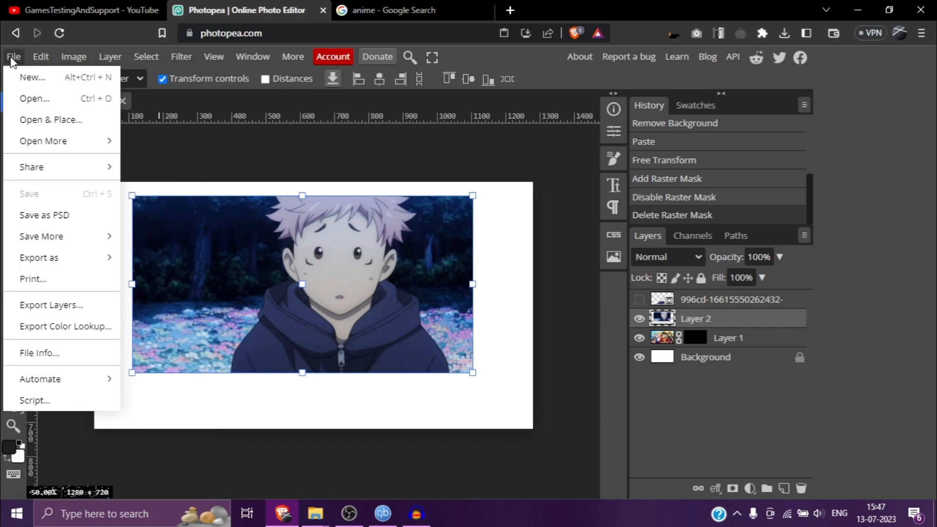
pyautogui.moveTo(67, 173)
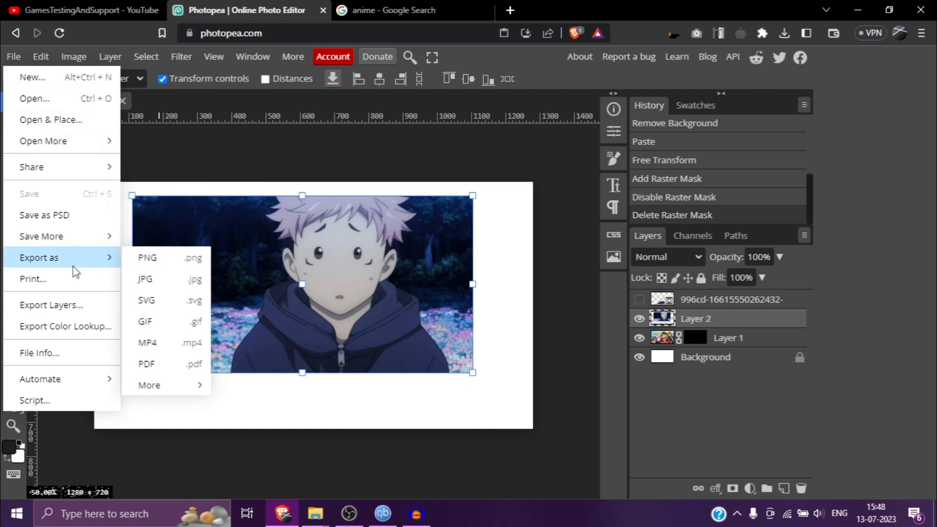
pyautogui.click(227, 165)
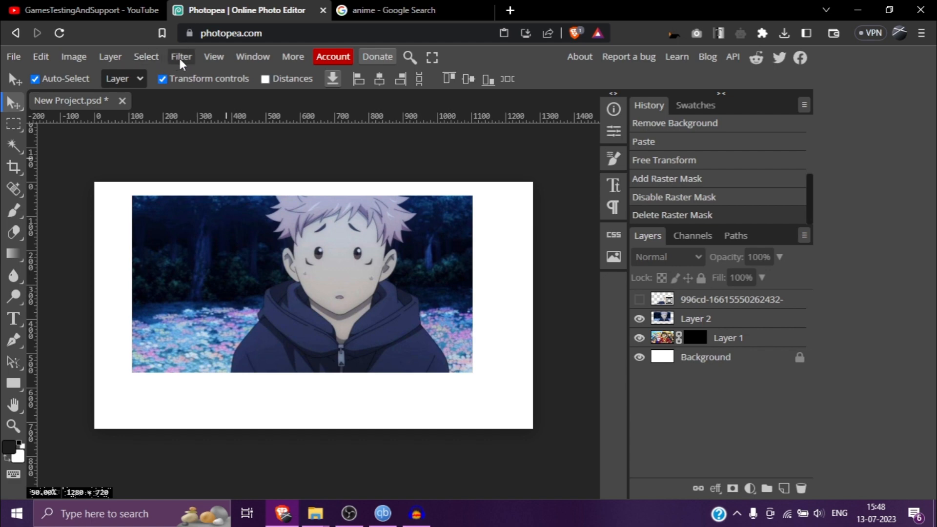
# Select the hoodie picture's layer, Layer 2, and remove its background with Remove BG
pyautogui.click(143, 63)
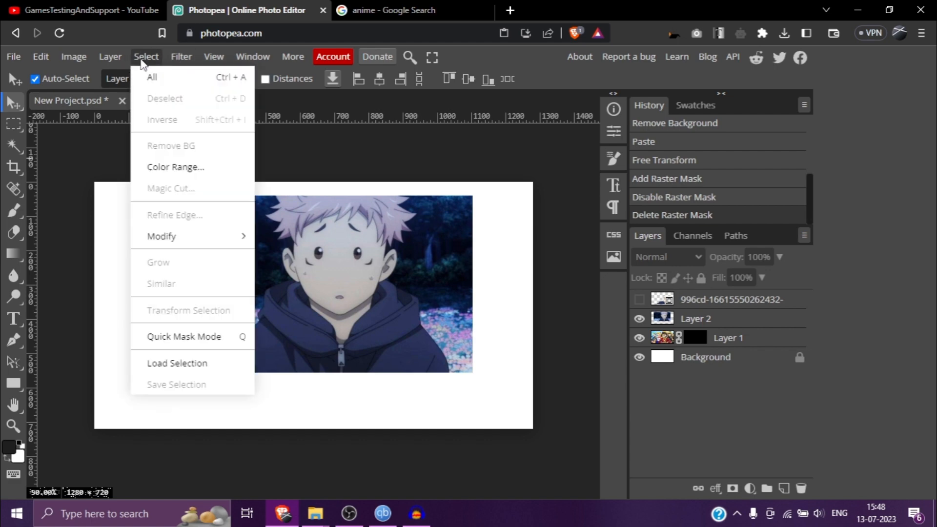
pyautogui.click(678, 318)
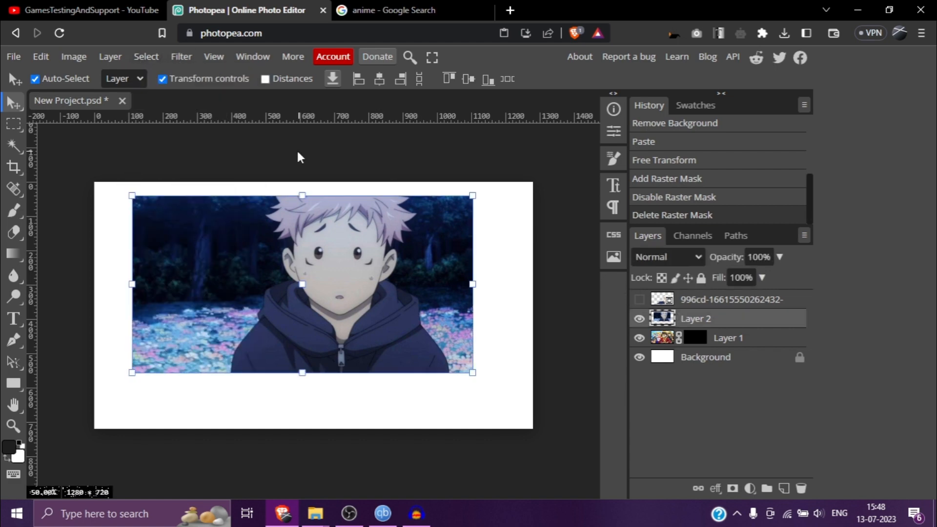
pyautogui.click(124, 62)
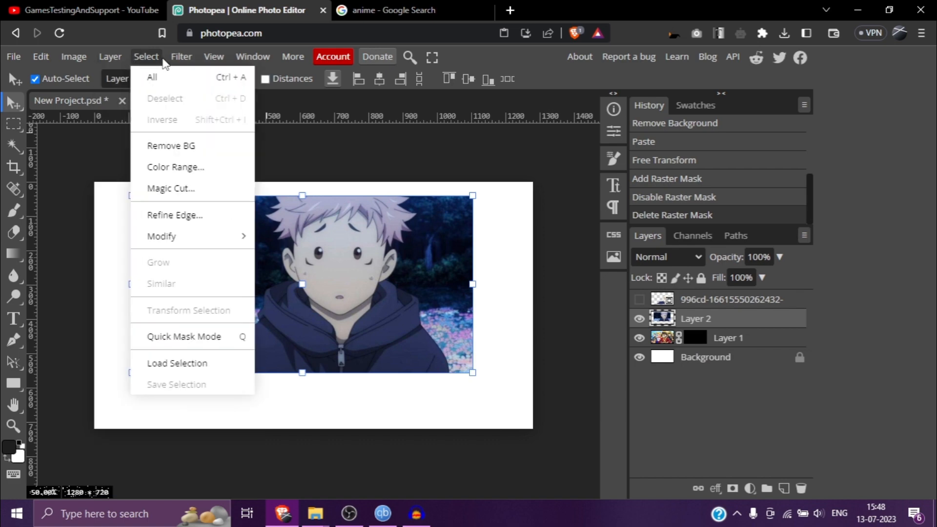
pyautogui.moveTo(143, 59)
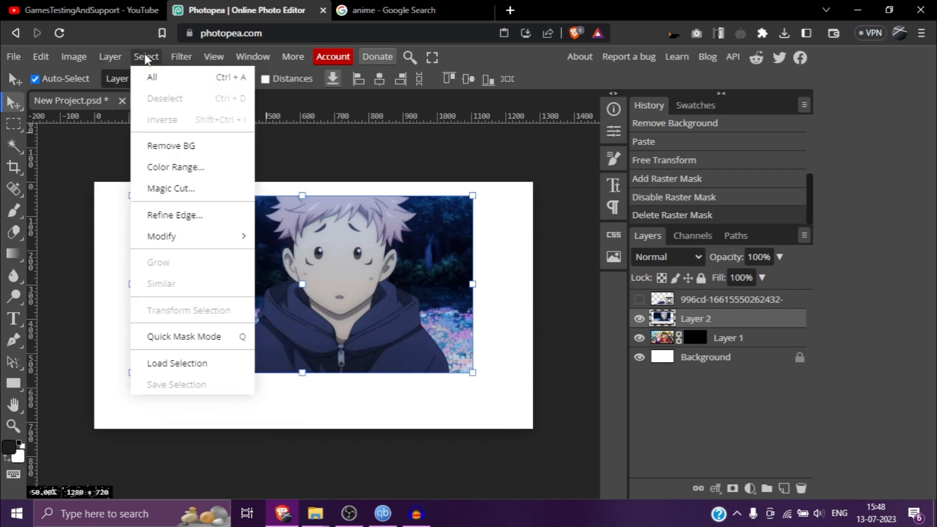
pyautogui.click(163, 147)
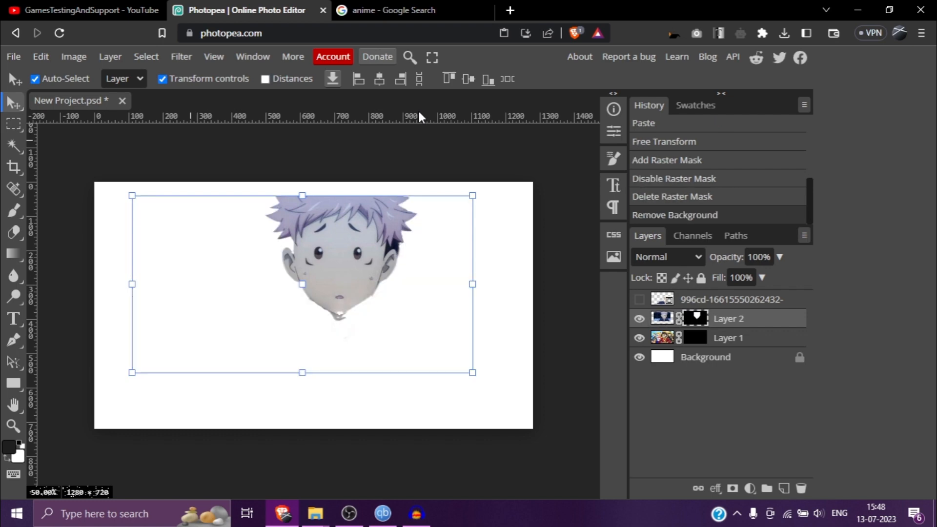
pyautogui.click(15, 62)
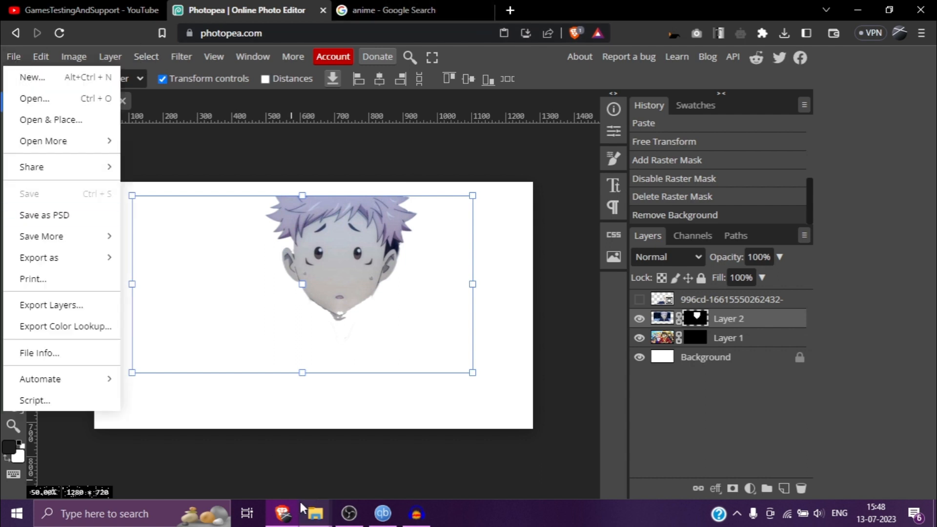
pyautogui.click(349, 512)
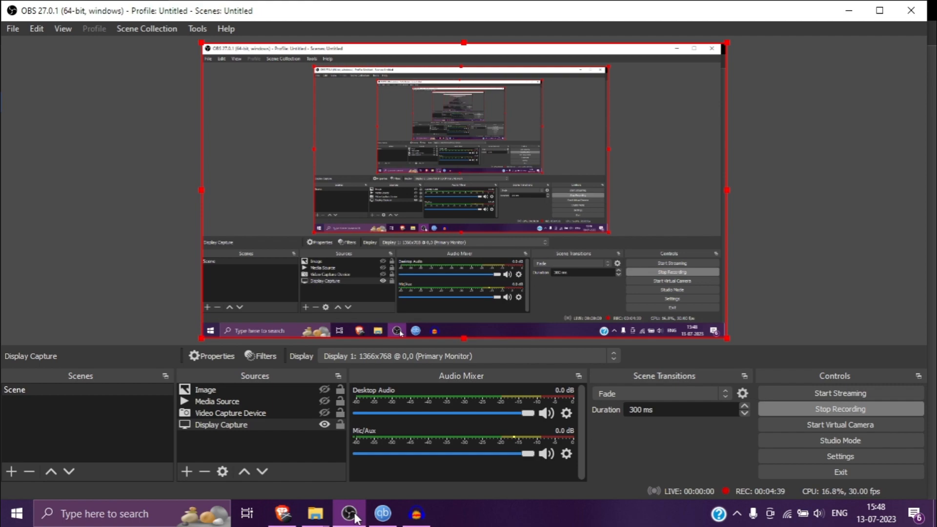